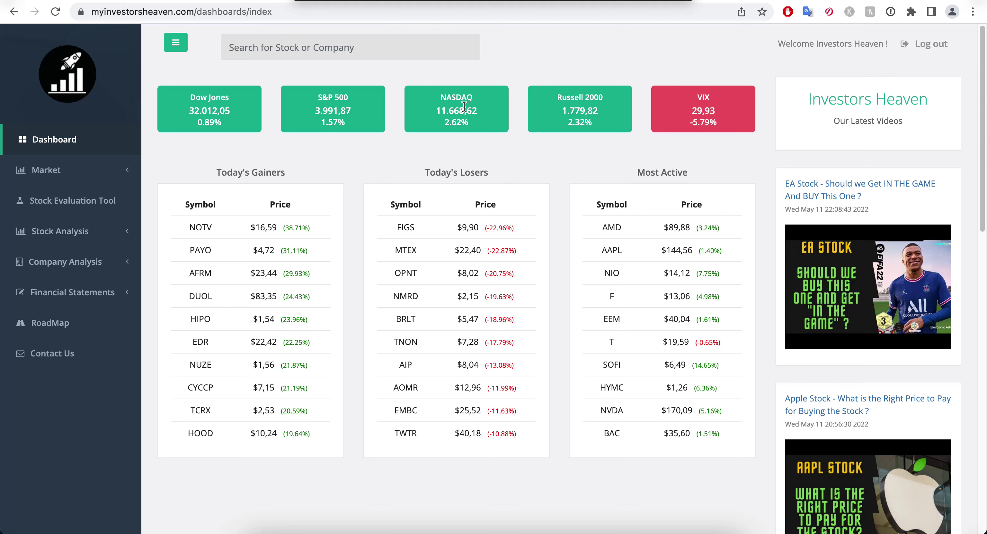
Open the Stock Analysis page for GameStop and inspect its price history chart.
left_click(71, 226)
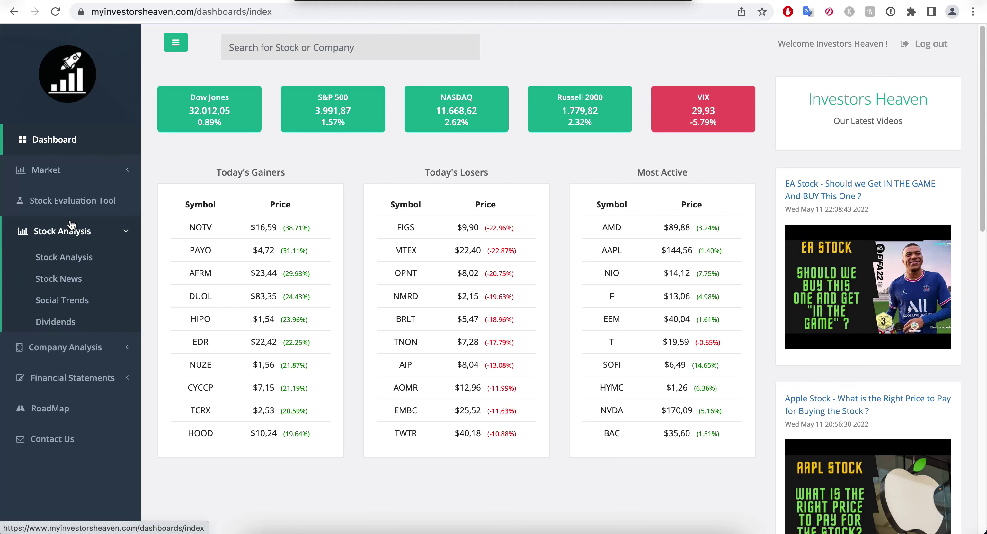
left_click(58, 256)
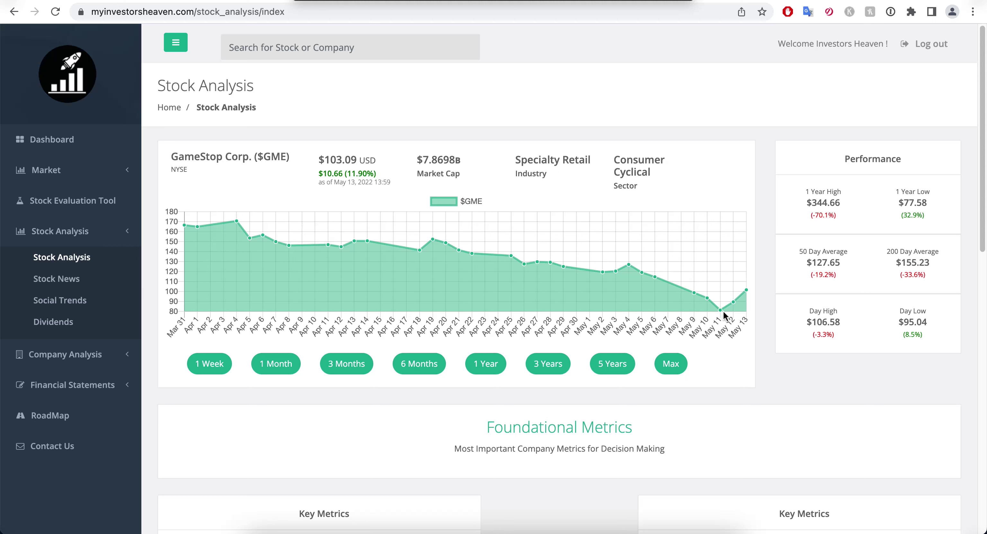
mouse_move(722, 310)
Examine GameStop's Foundational Metrics, including P/E ratio and outstanding shares.
scroll(767, 195, "down", 5)
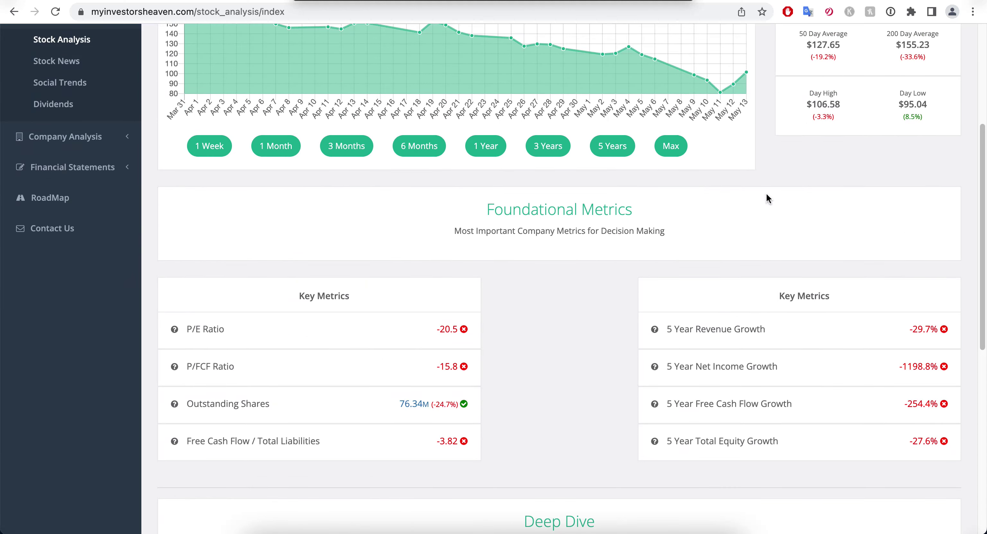
scroll(766, 194, "up", 1)
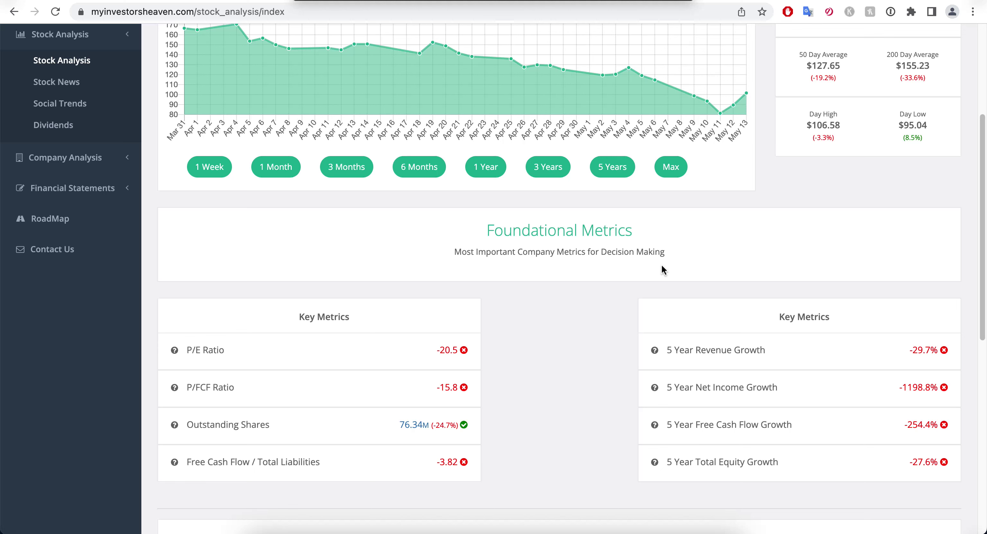
scroll(662, 269, "down", 2)
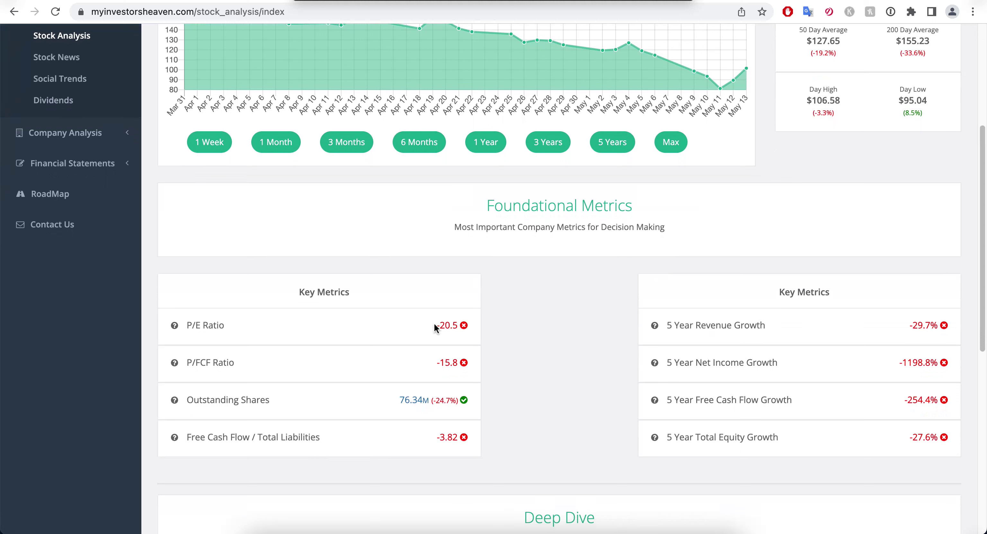
mouse_move(442, 326)
mouse_move(424, 399)
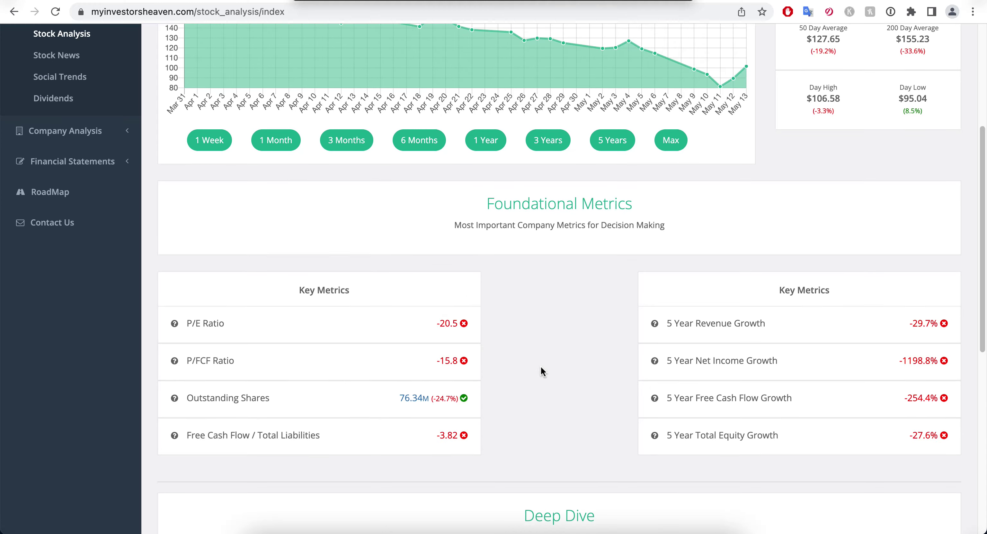
Display the five-year growth charts for net income, free cash flow and total equity in Key Metrics.
scroll(498, 376, "down", 2)
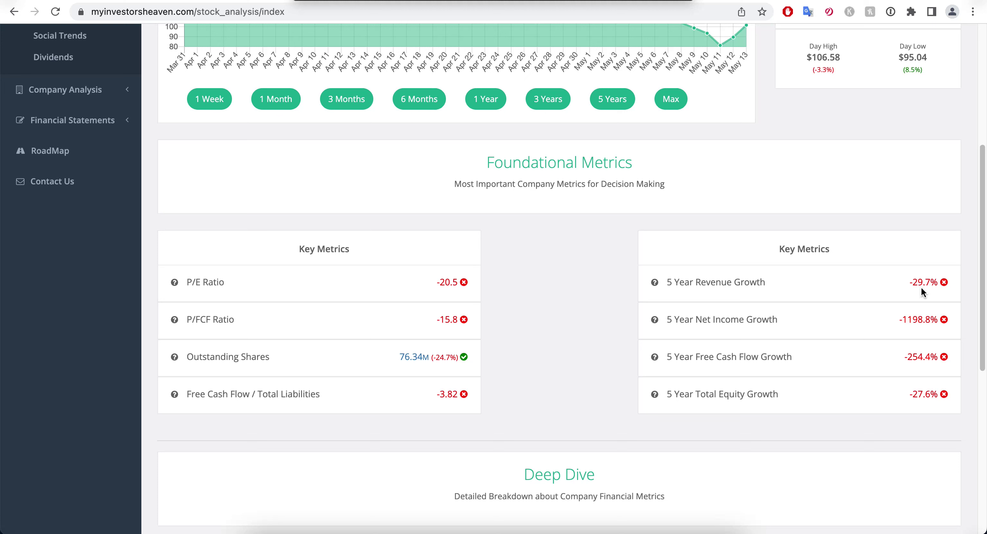
mouse_move(921, 287)
mouse_move(919, 321)
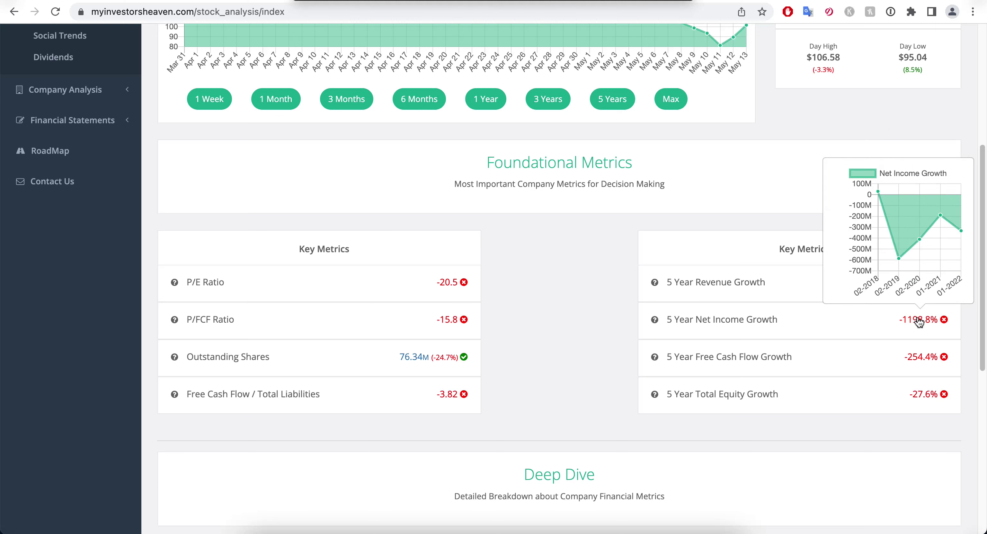
mouse_move(918, 364)
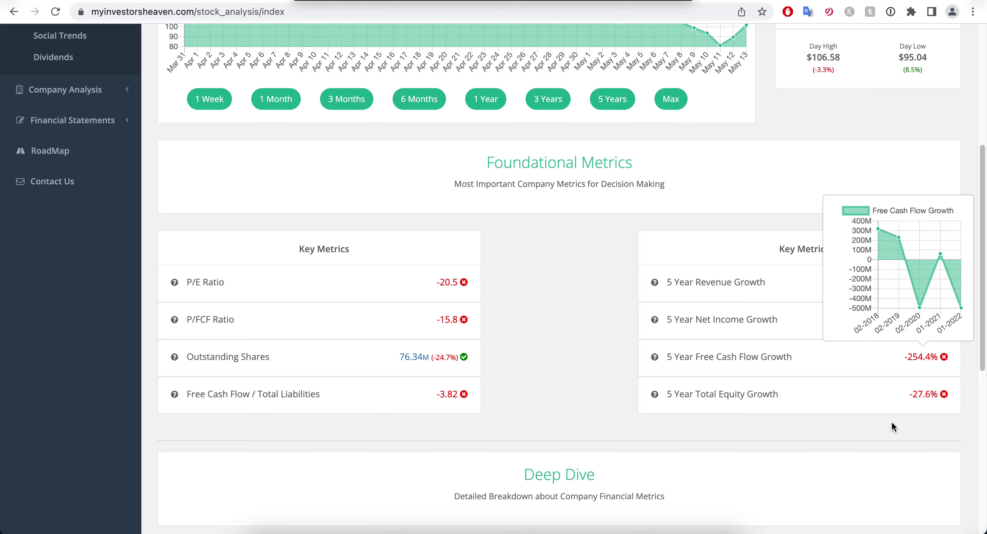
mouse_move(926, 401)
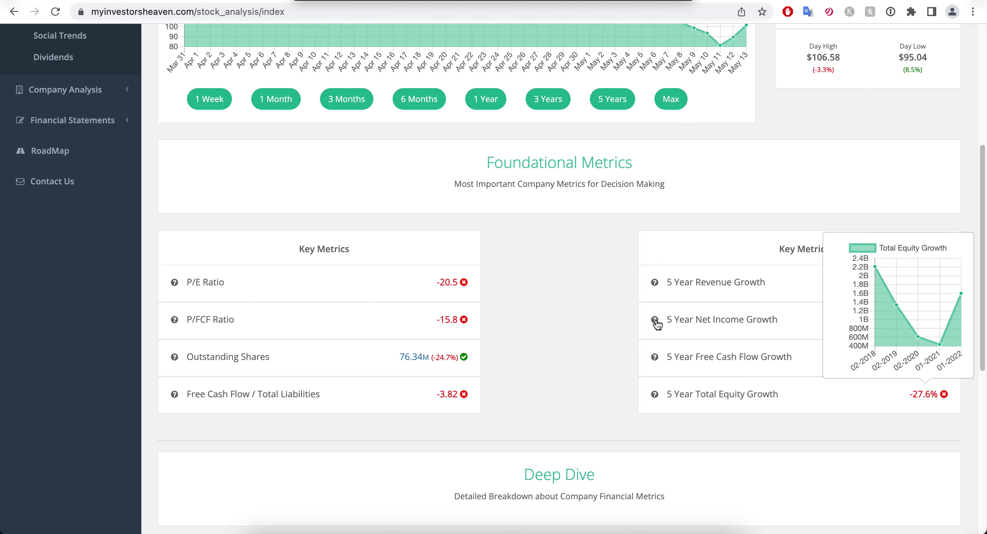
Review the Deep Dive breakdown of profitability, debt, return on investment, equity, dividend and growth metrics.
scroll(636, 318, "down", 2)
scroll(631, 321, "down", 3)
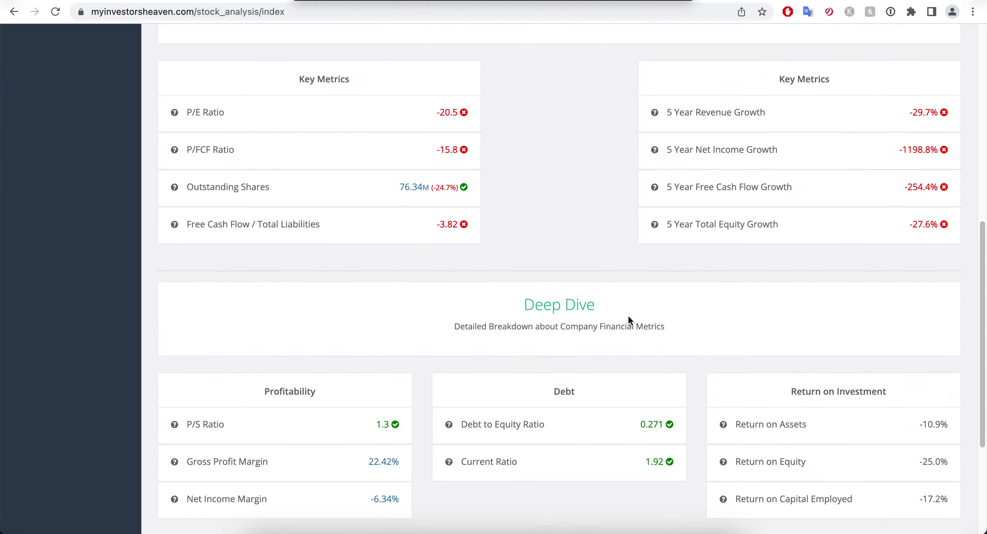
scroll(631, 321, "down", 4)
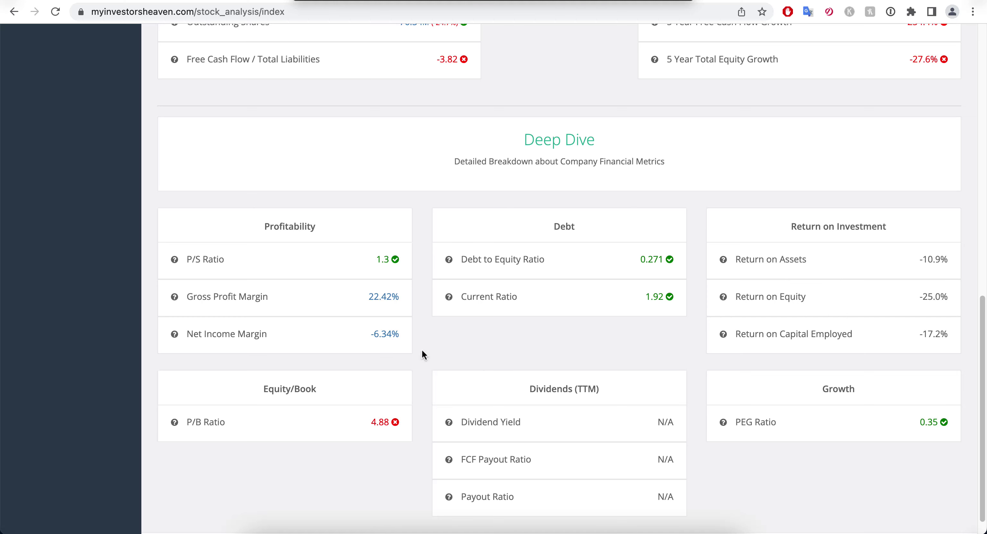
scroll(598, 320, "down", 1)
scroll(596, 316, "up", 20)
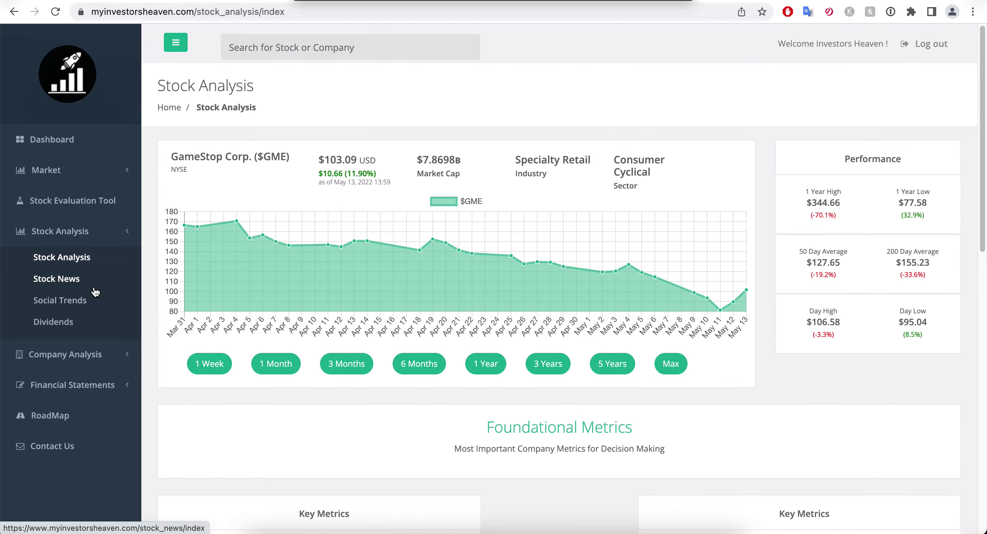
Open the Income Statement and highlight the FY 2018 and FY 2022 revenue and the FY 2022 revenue growth.
left_click(111, 384)
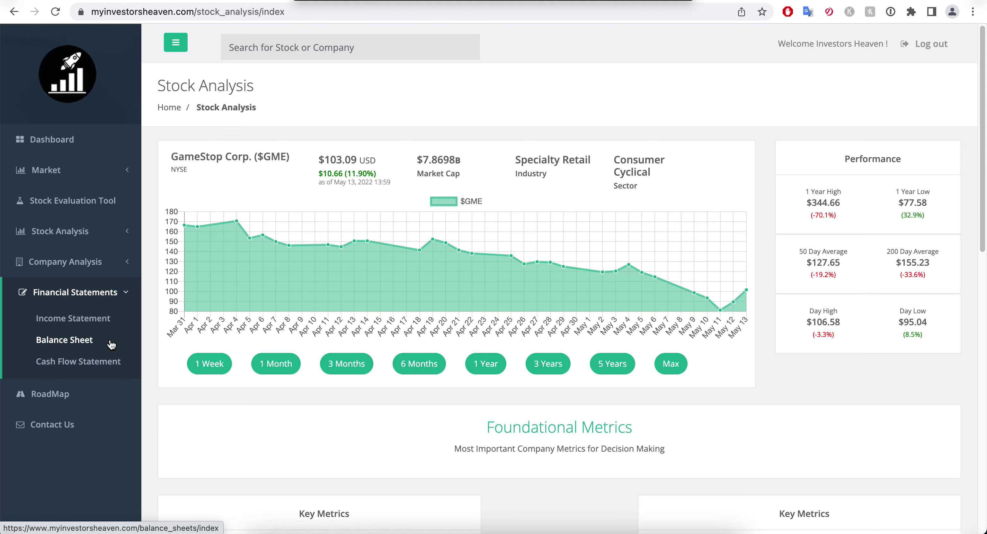
left_click(107, 324)
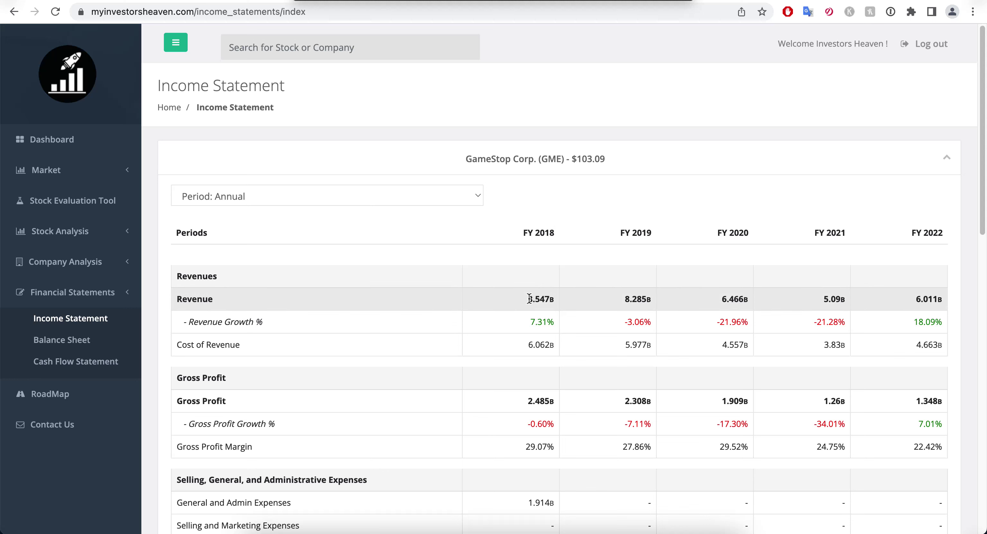
left_click_drag(528, 296, 540, 296)
left_click_drag(916, 299, 938, 302)
scroll(933, 291, "down", 3)
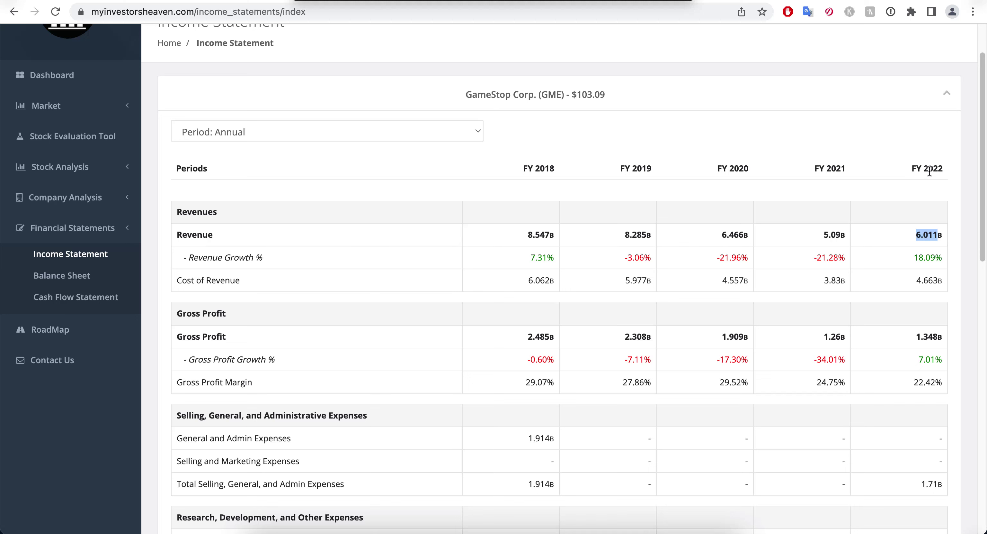
left_click(927, 245)
left_click_drag(915, 257, 937, 260)
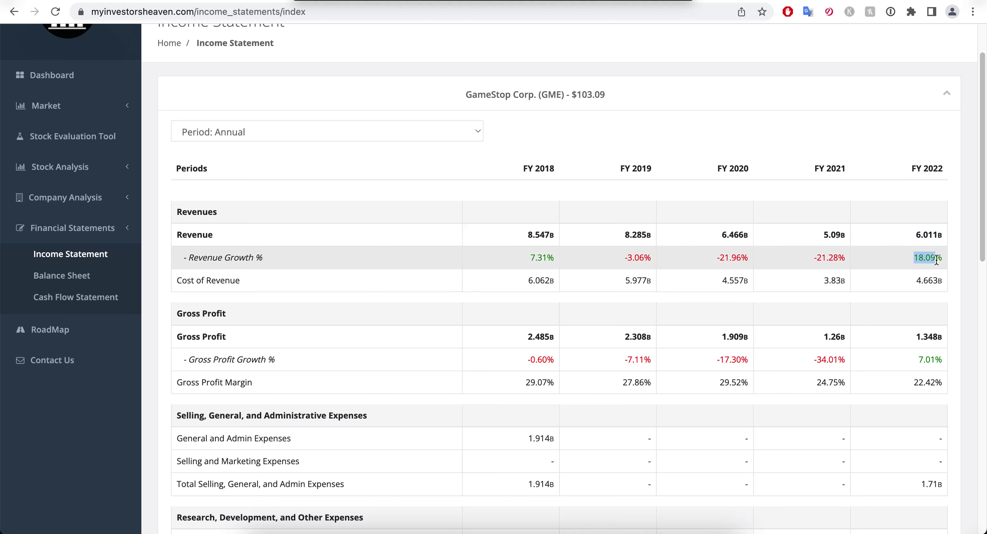
Compare the yearly net income from FY 2018 to FY 2022 at the end of the income statement.
scroll(770, 207, "down", 15)
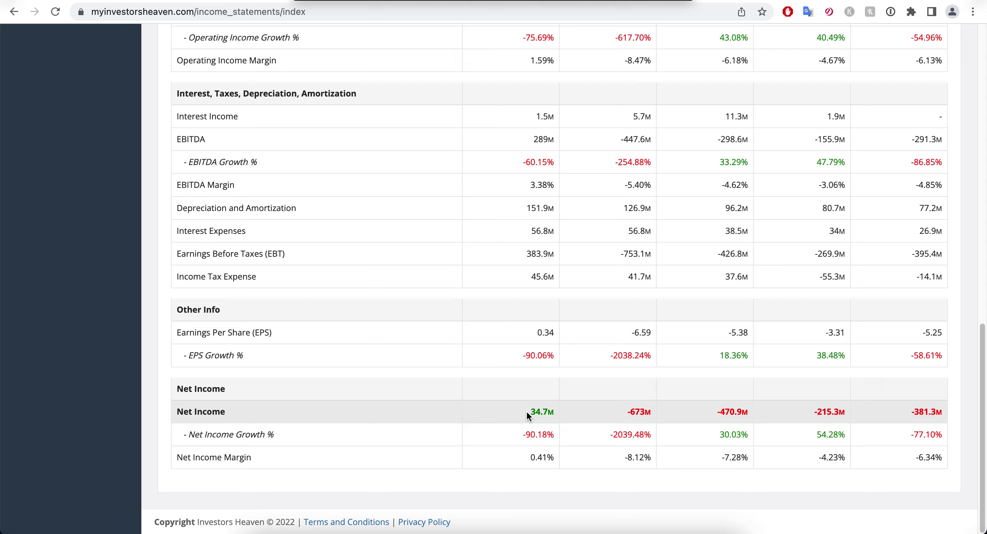
scroll(527, 411, "up", 20)
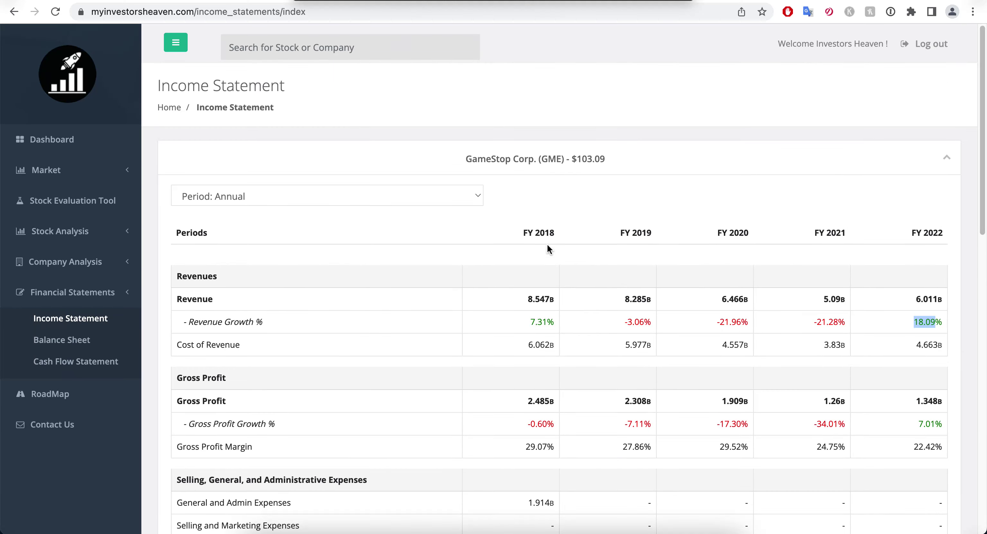
scroll(551, 261, "down", 20)
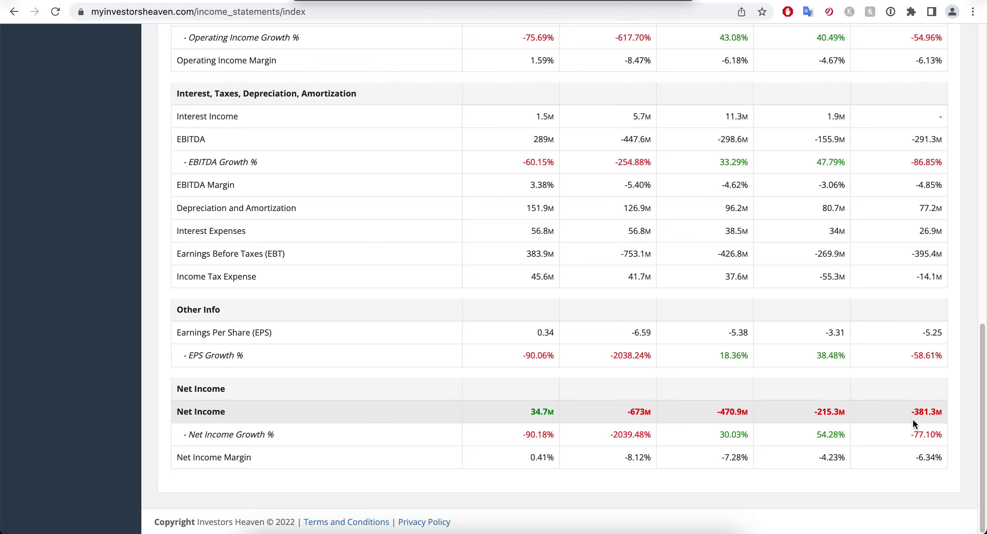
scroll(912, 419, "up", 20)
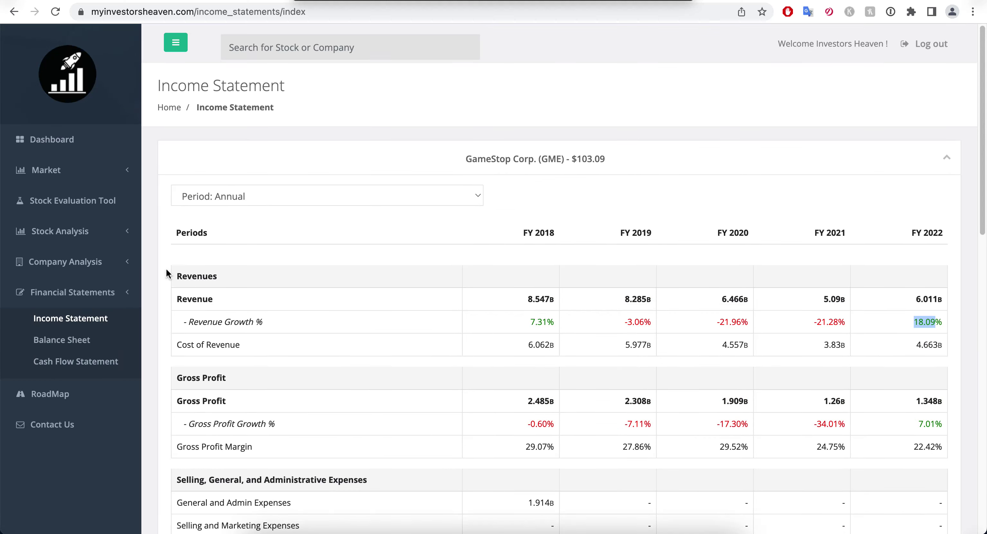
Open the Balance Sheet and compare total equity between FY 2018 and FY 2022.
left_click(46, 340)
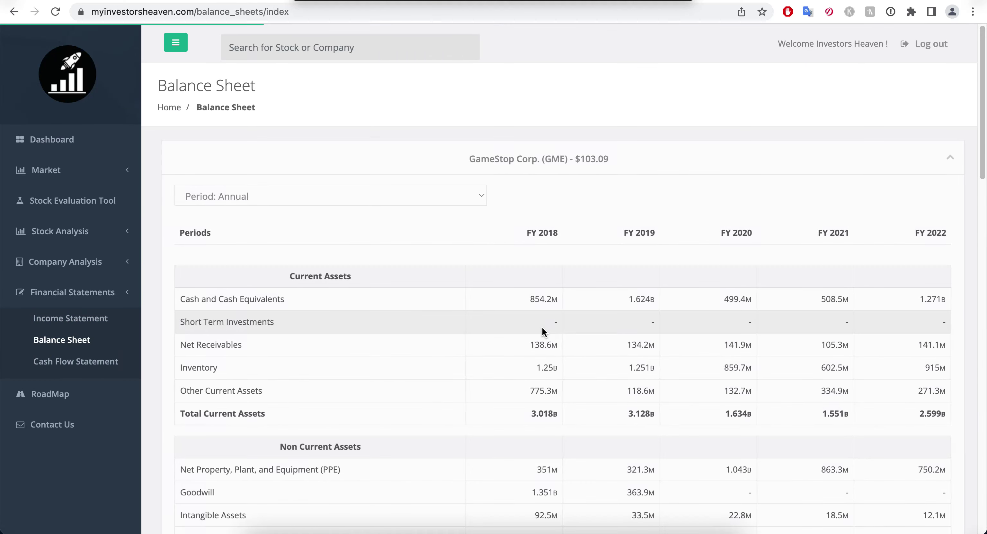
scroll(667, 324, "down", 20)
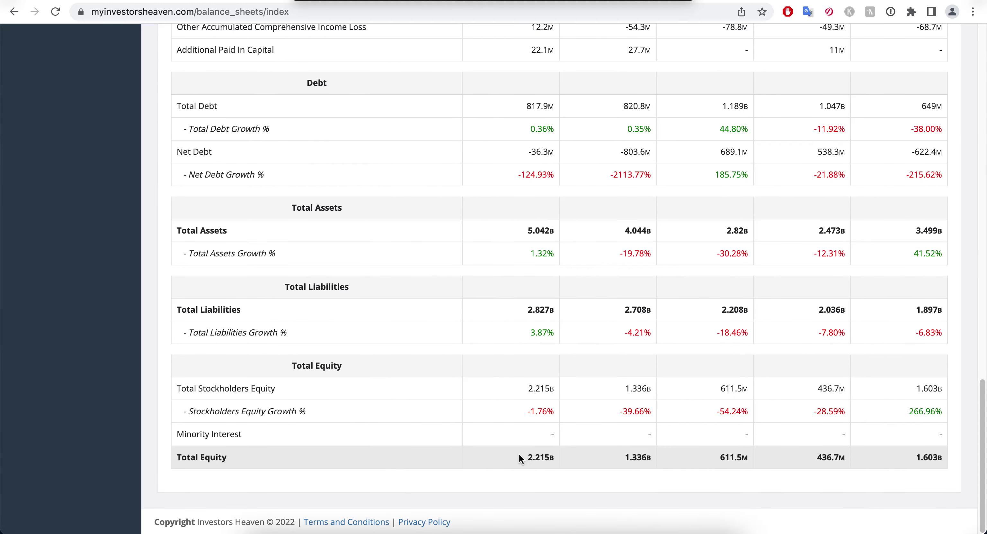
left_click_drag(520, 455, 539, 456)
left_click_drag(921, 456, 935, 459)
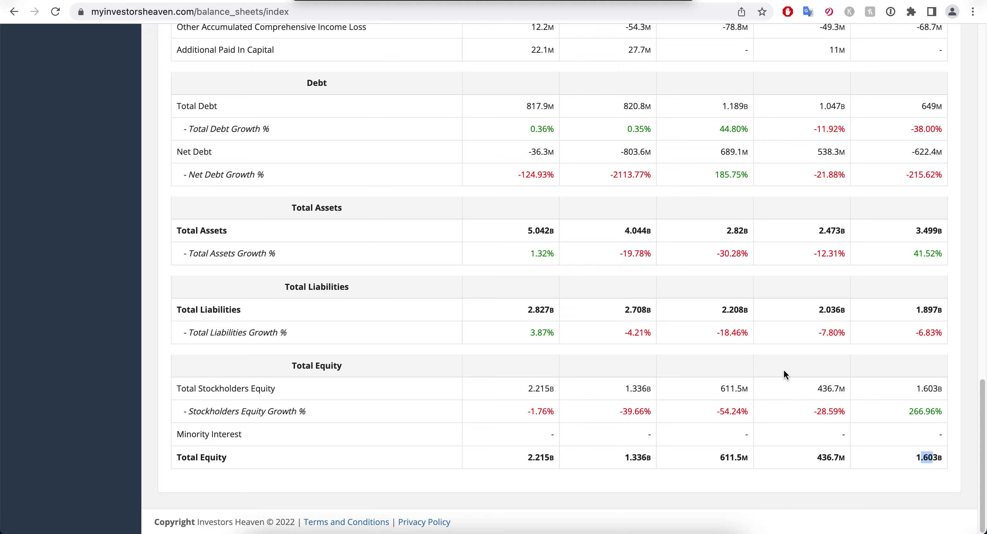
scroll(784, 369, "up", 15)
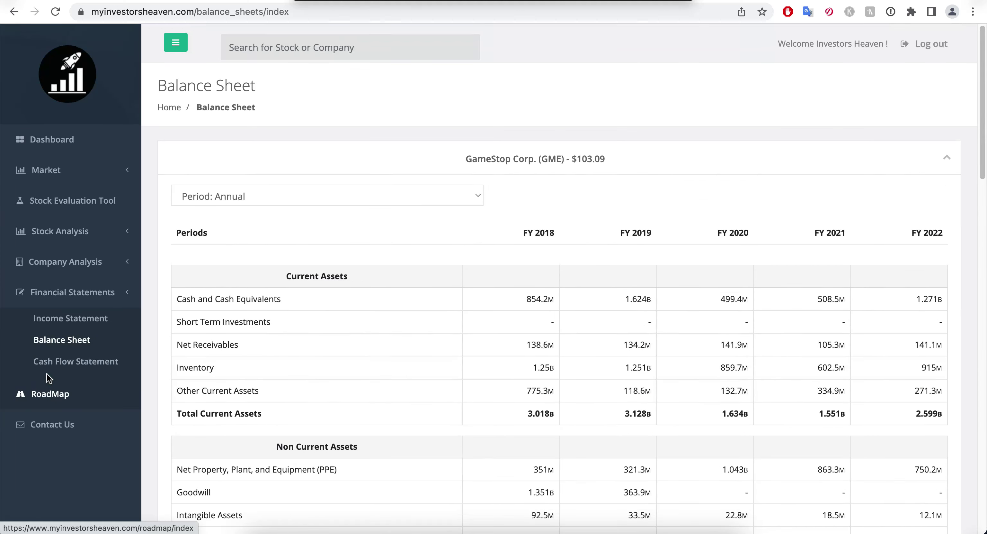
Open the Cash Flow Statement and highlight the FY 2022 net cash provided by operating activities.
left_click(77, 370)
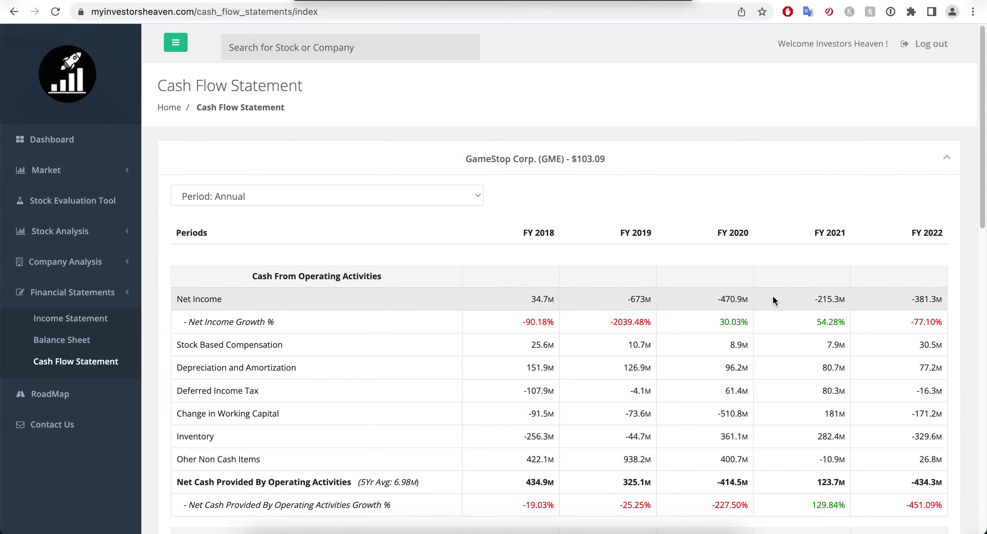
scroll(640, 253, "down", 2)
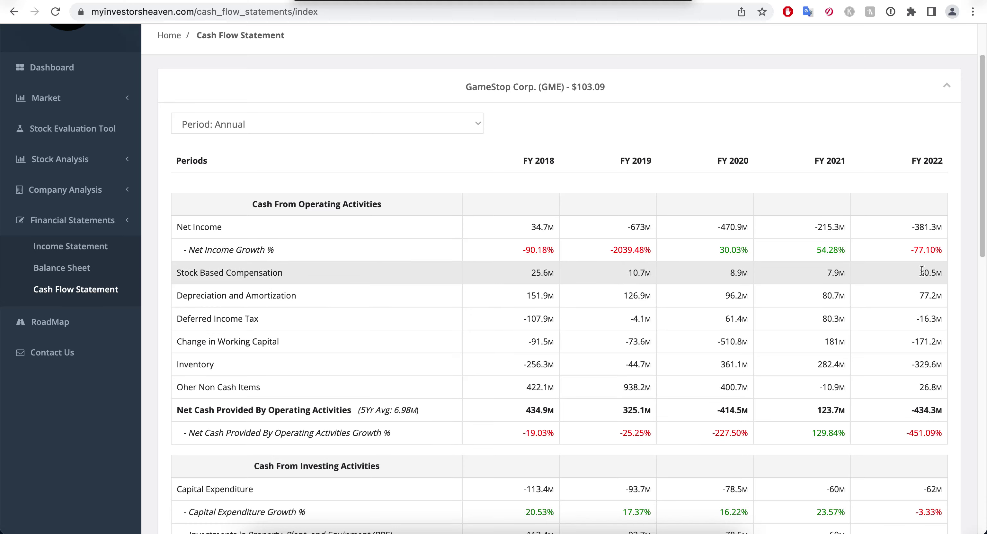
left_click_drag(911, 410, 947, 412)
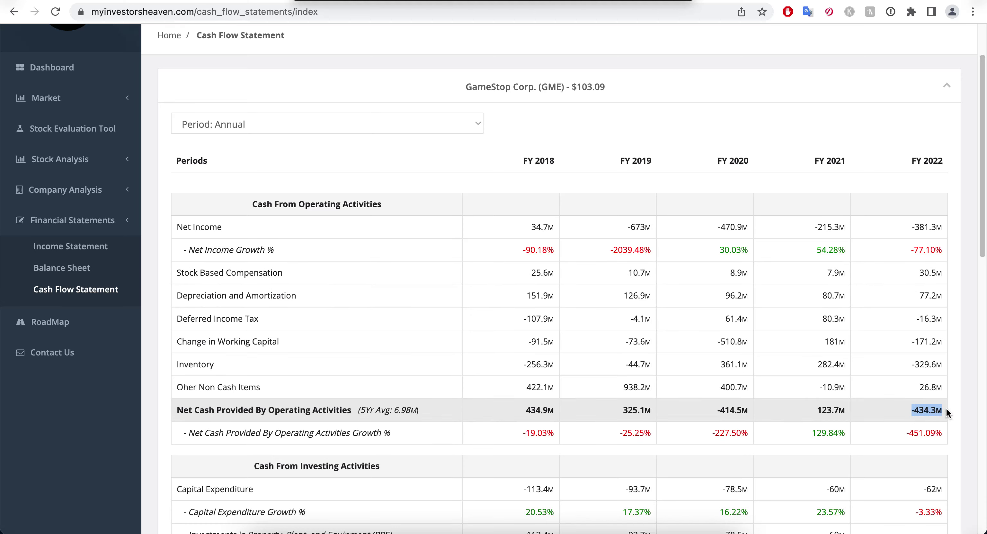
Examine the Free Cash Flow row, highlighting the FY 2022 and FY 2020 figures.
scroll(943, 395, "down", 10)
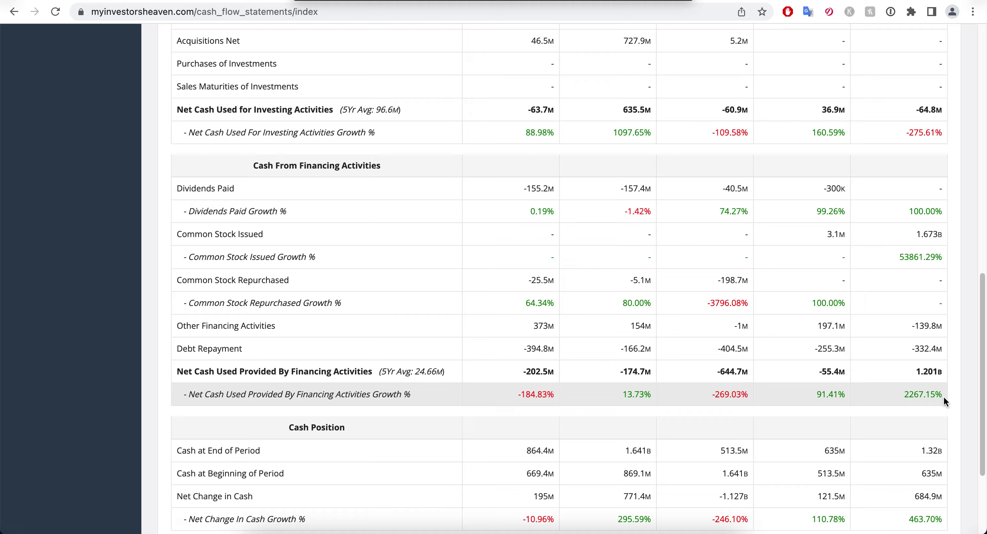
scroll(944, 396, "down", 4)
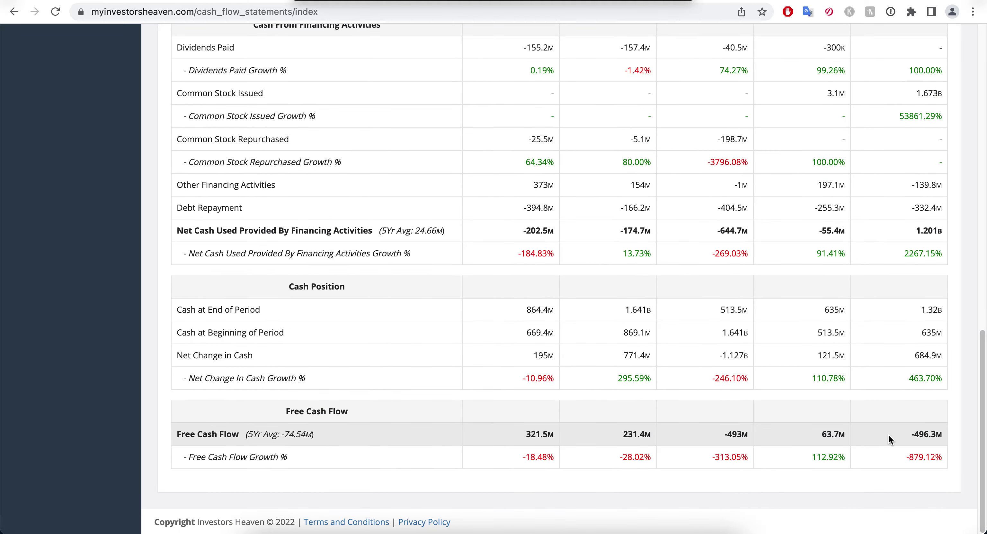
left_click_drag(910, 432, 943, 434)
left_click(761, 427)
left_click_drag(723, 430, 731, 428)
key("Home")
Review the investing and financing activities, highlighting the FY 2022 net cash from financing and checking common stock issued.
scroll(836, 433, "down", 10)
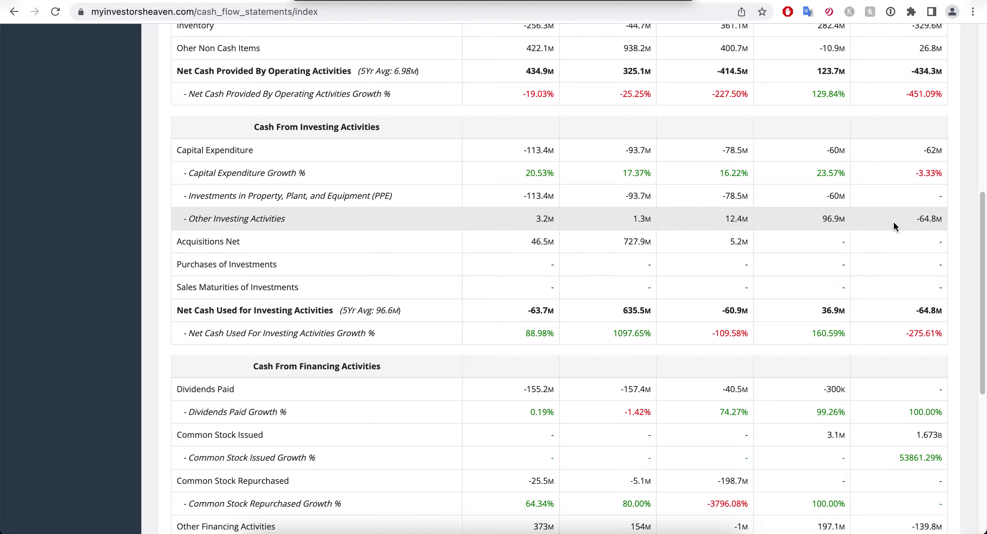
scroll(927, 228, "down", 3)
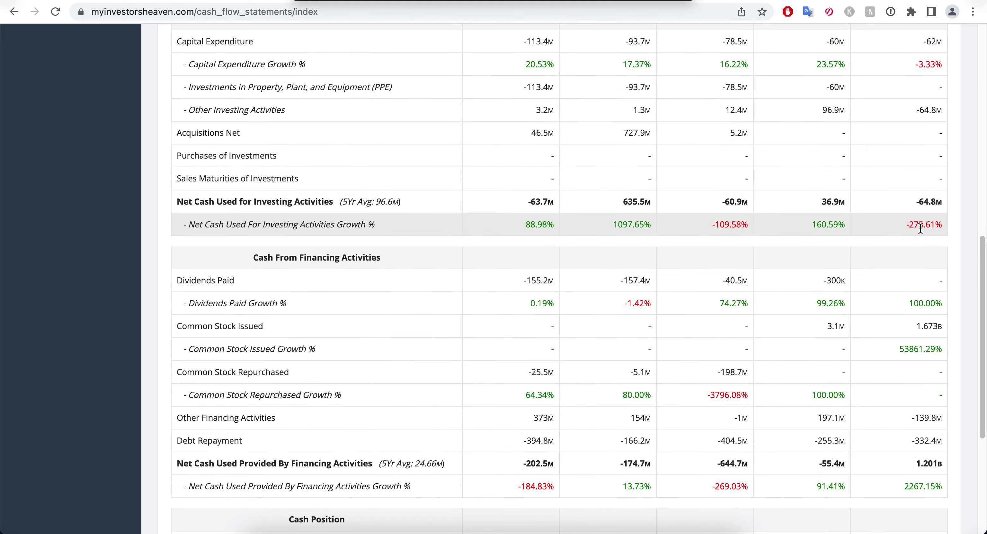
scroll(910, 267, "down", 1)
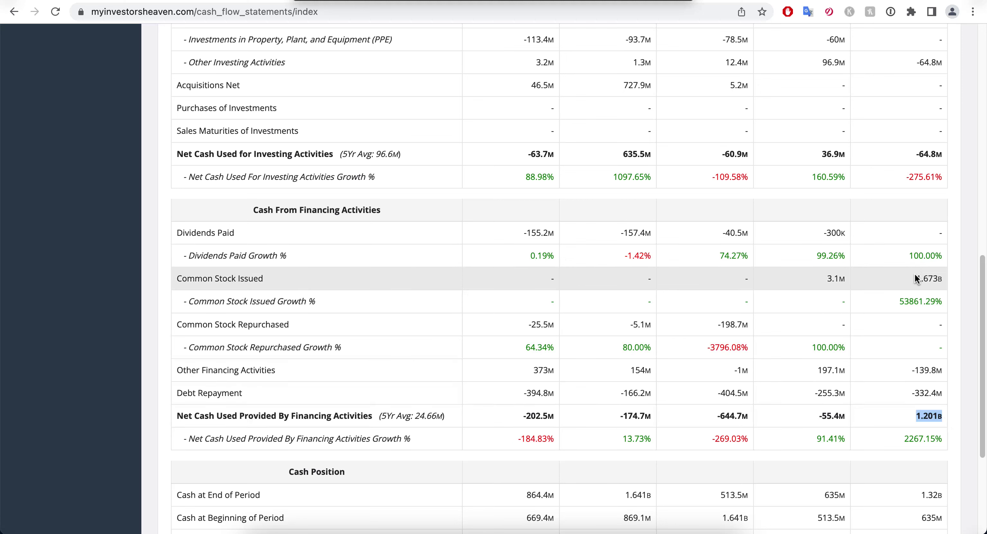
scroll(905, 284, "up", 10)
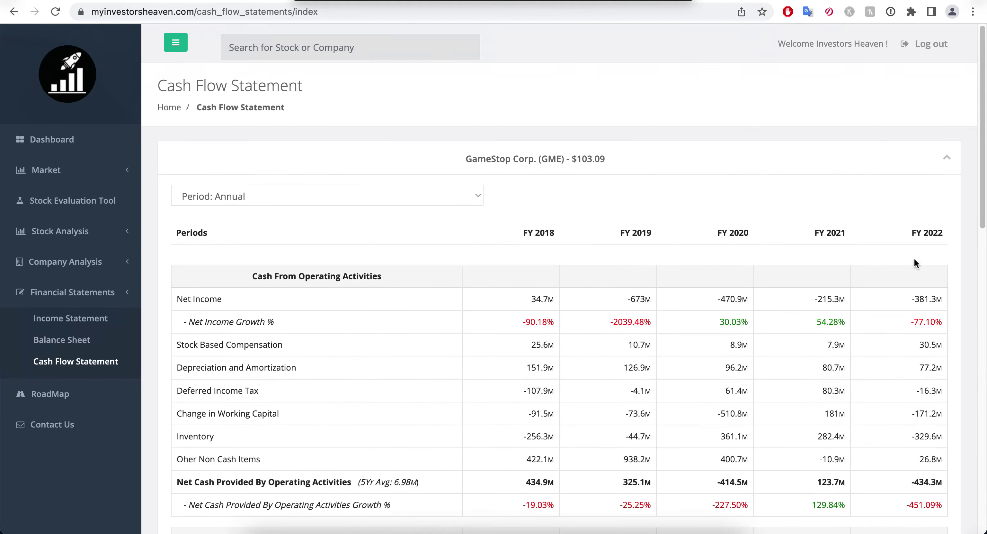
scroll(912, 280, "down", 7)
scroll(912, 281, "down", 5)
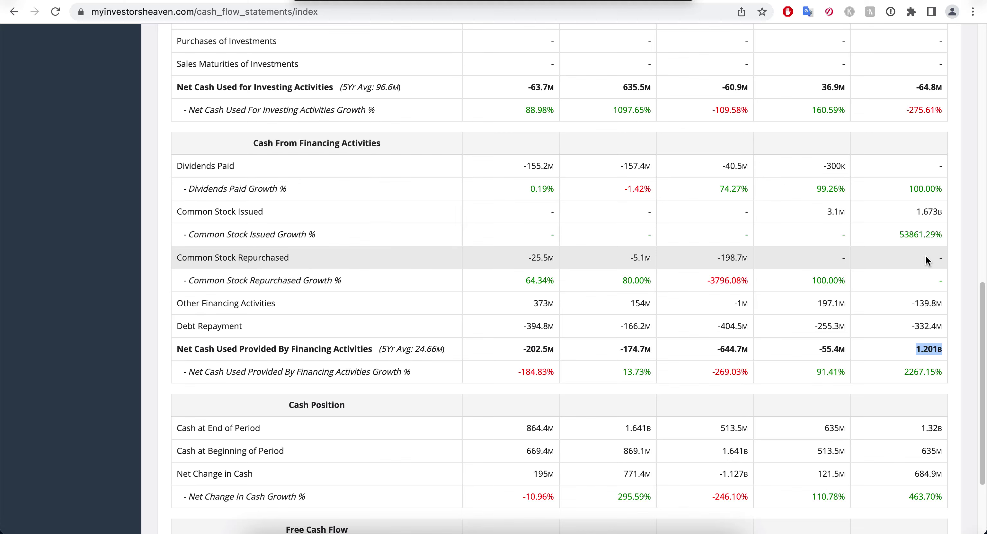
Open the Stock Evaluation Tool for GameStop and review its yearly revenue, net income and free cash flow history.
scroll(926, 256, "down", 3)
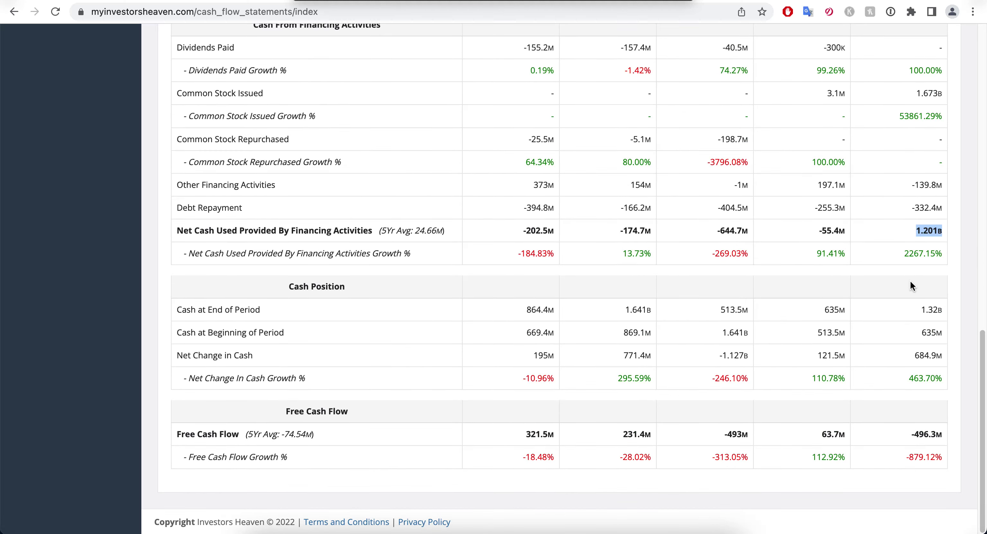
scroll(855, 287, "up", 20)
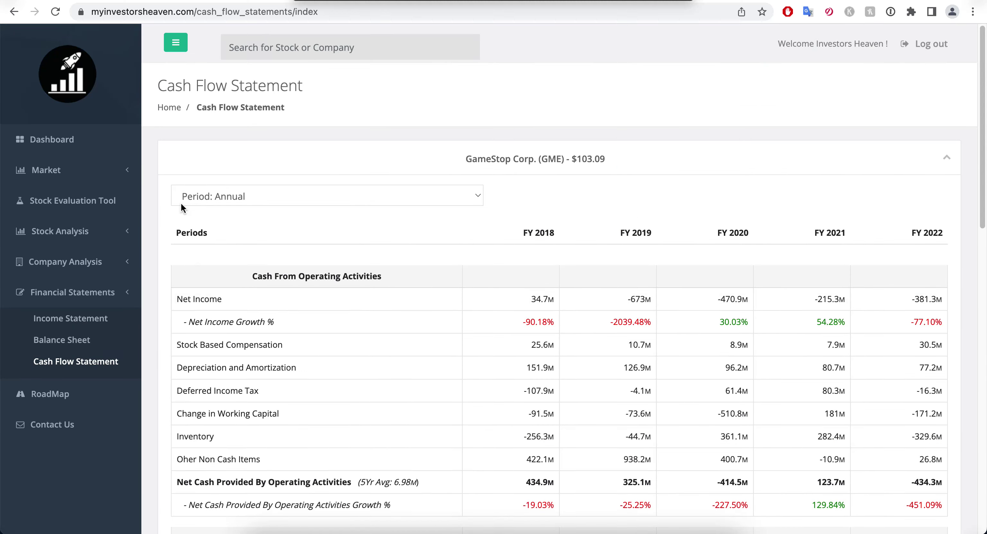
left_click(122, 202)
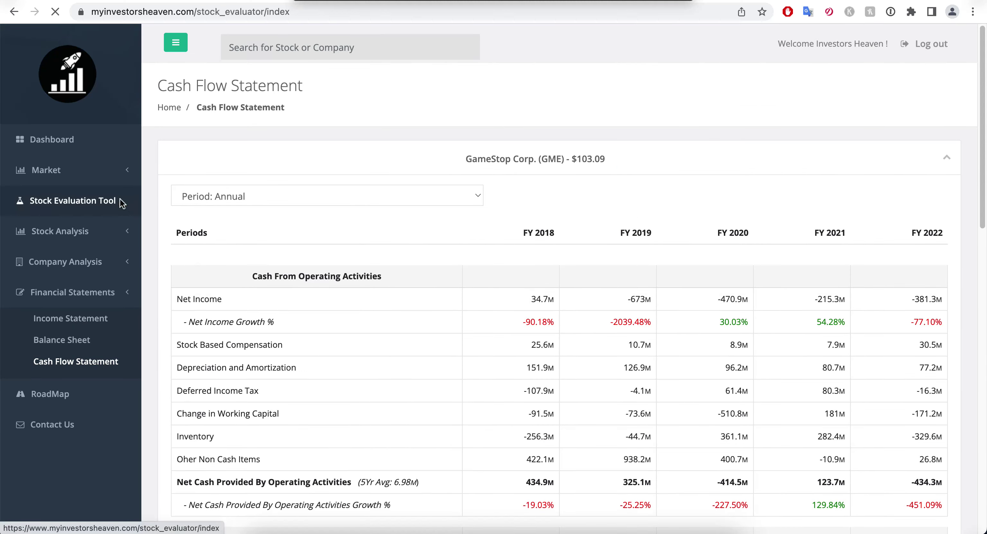
scroll(621, 230, "down", 3)
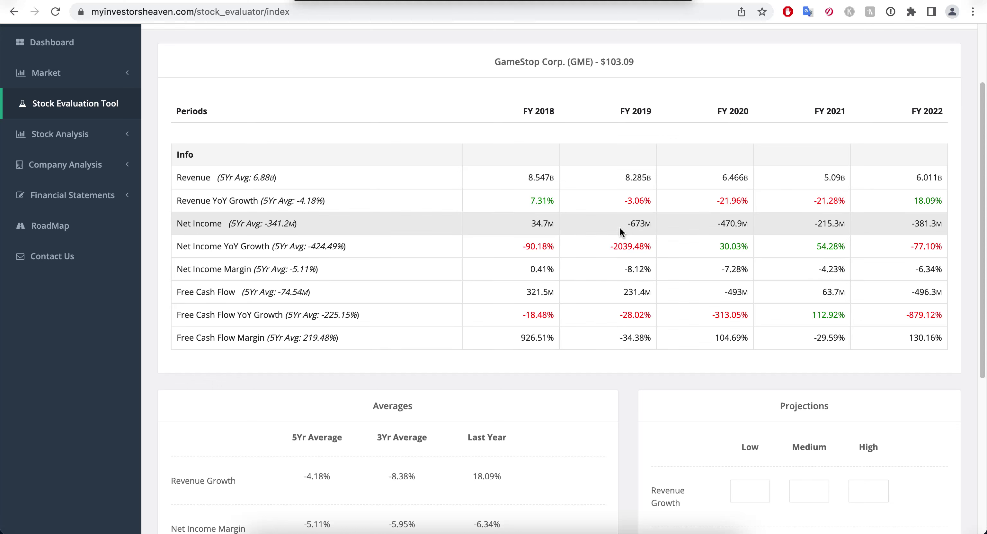
scroll(619, 227, "down", 2)
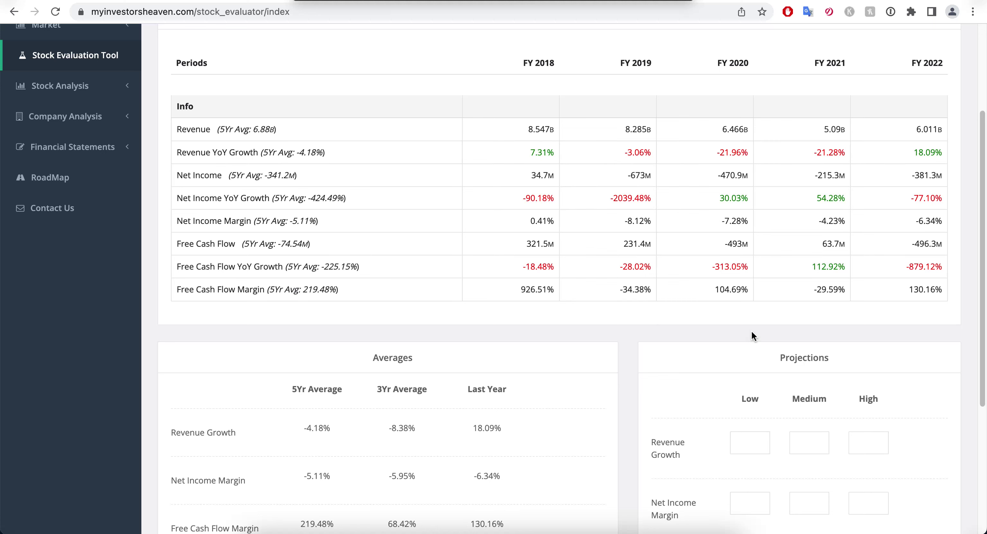
Set the revenue growth projections to 3 for low, 5 for medium and 7 for high.
scroll(751, 337, "down", 2)
left_click(745, 404)
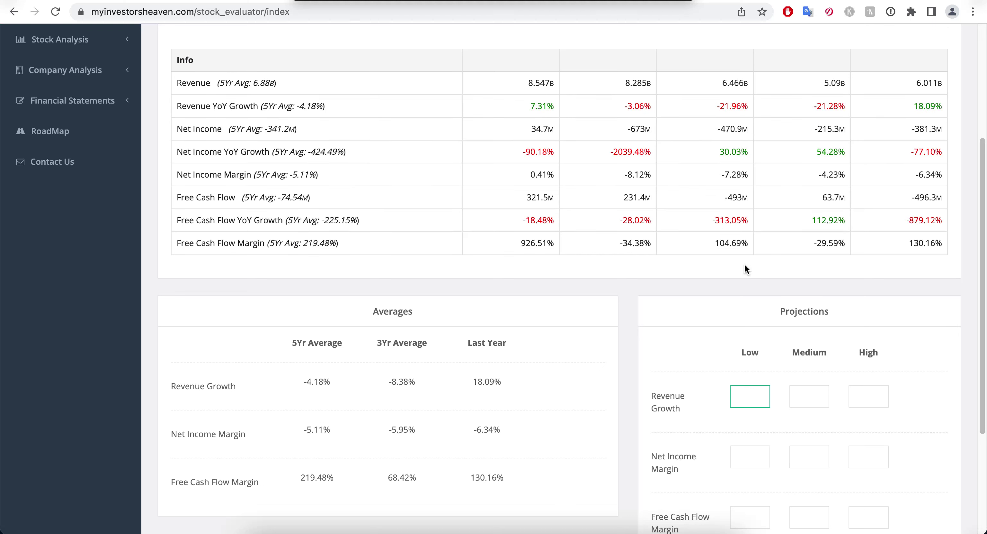
type("3")
key("Tab")
type("5")
key("Tab")
type("7")
key("Tab")
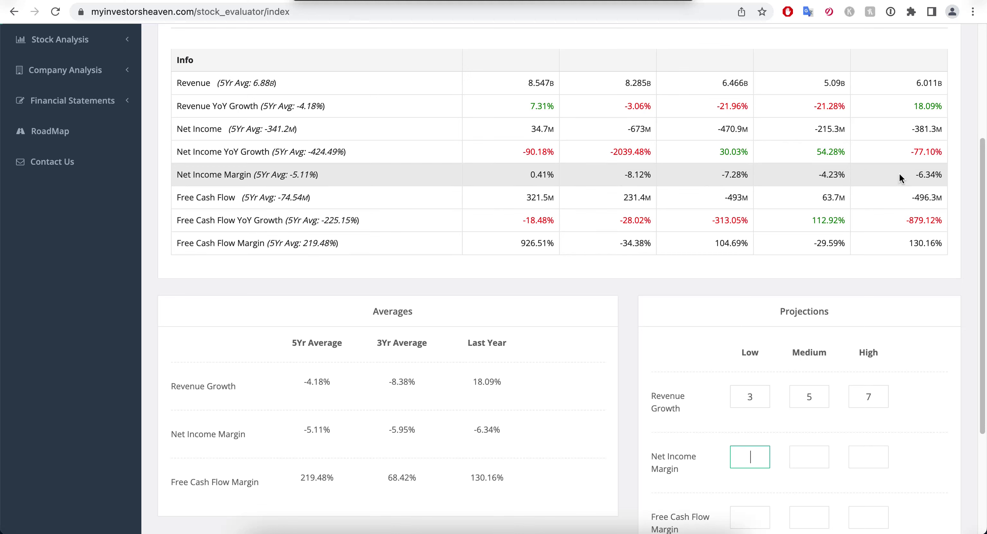
Set the net income margin projections to 3 for low, 5 for medium and 7 for high.
scroll(770, 422, "down", 2)
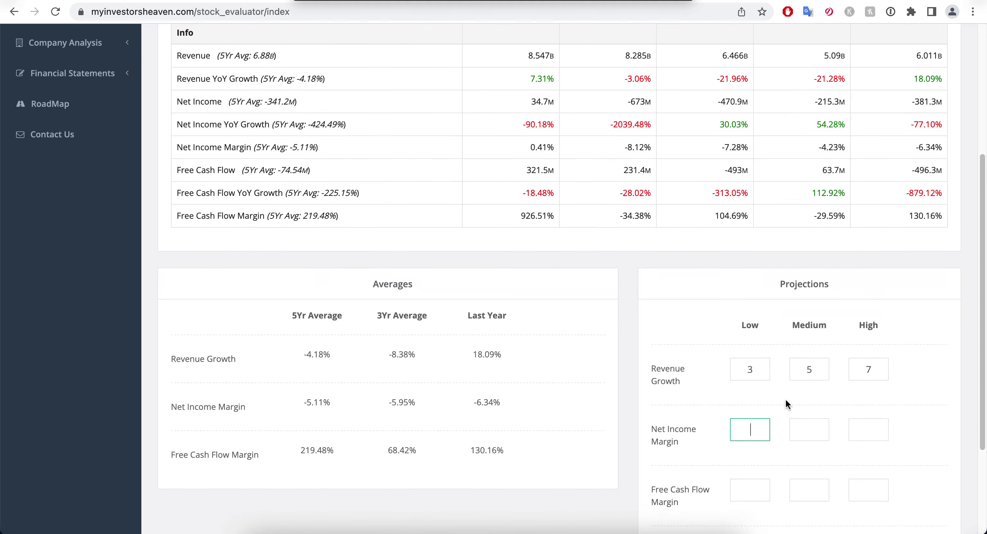
scroll(790, 395, "down", 2)
type("3")
key("Tab")
type("5")
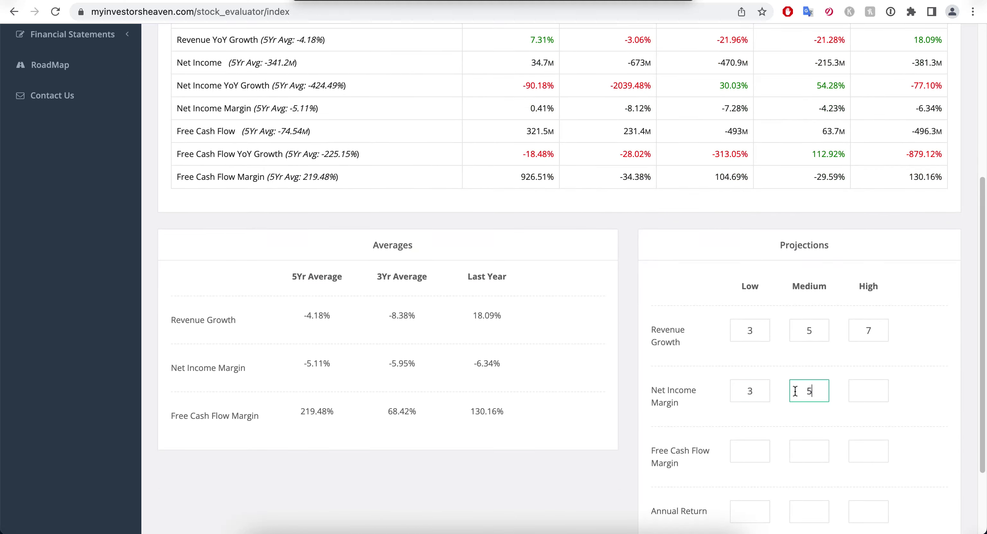
key("Tab")
type("7")
key("Tab")
Set the free cash flow margin projections to 80 for low, 90 for medium and 100 for high.
type("80")
key("Tab")
type("90")
key("Tab")
type("100")
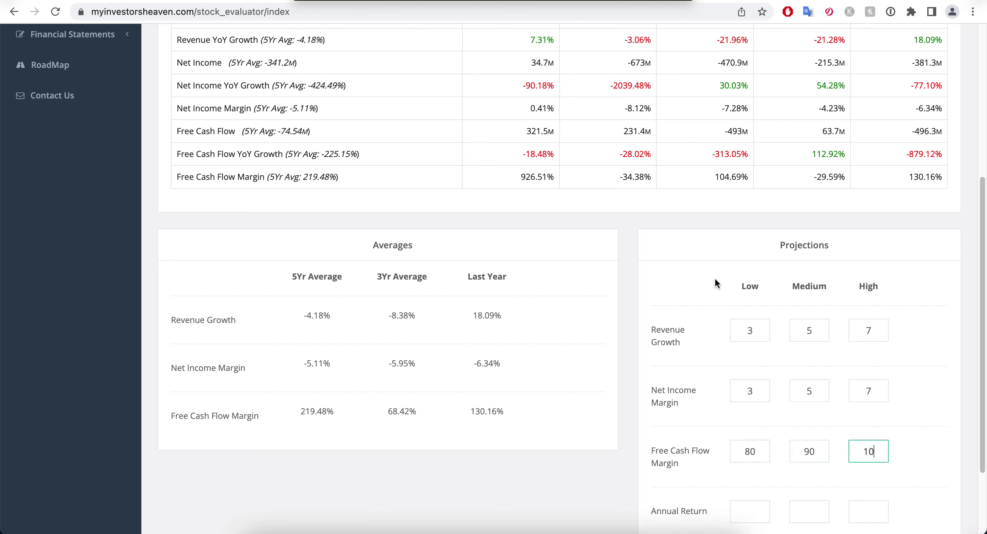
key("Tab")
Set the annual return to 13 in the low, medium and high scenarios and calculate the maximum price to pay.
type("13")
key("Tab")
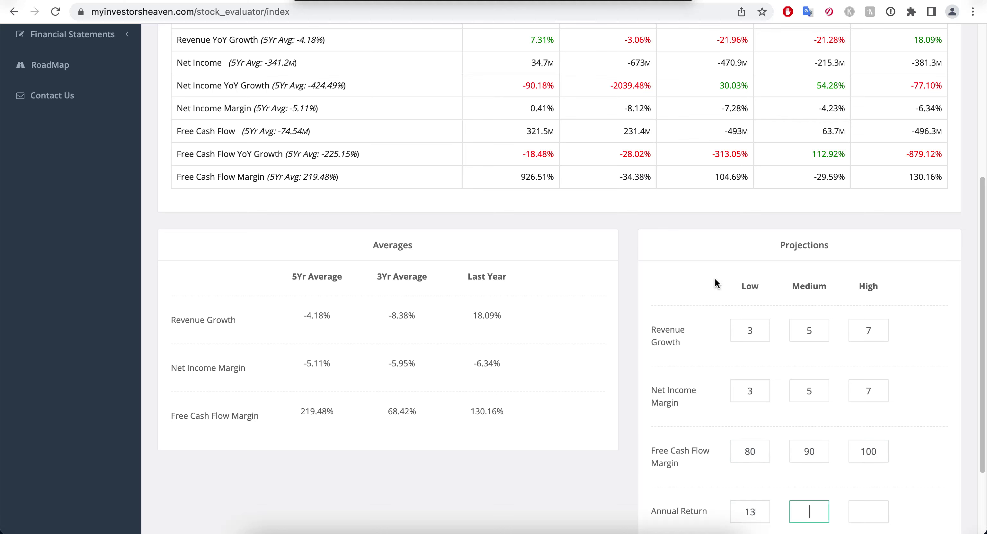
type("13")
key("Tab")
type("13")
scroll(829, 297, "down", 3)
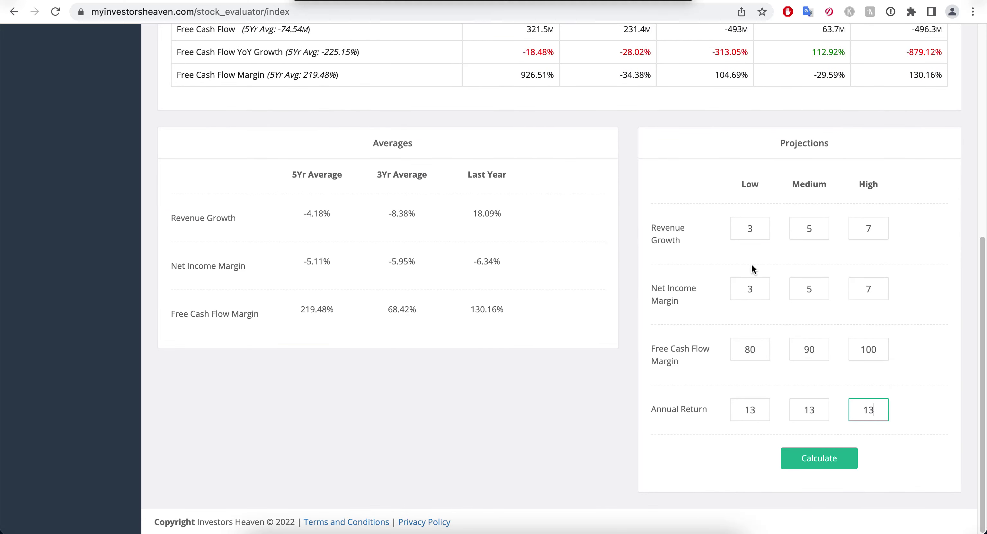
left_click(849, 265)
left_click(836, 466)
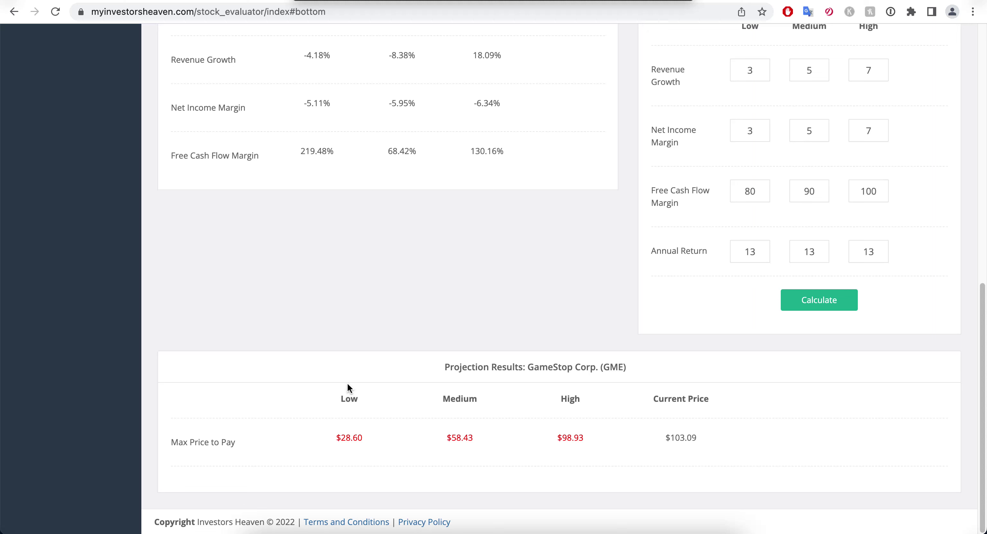
Recheck GameStop's historical figures and averages in the evaluation tool, and open its Stock Analysis overview.
scroll(348, 386, "up", 15)
scroll(348, 386, "down", 4)
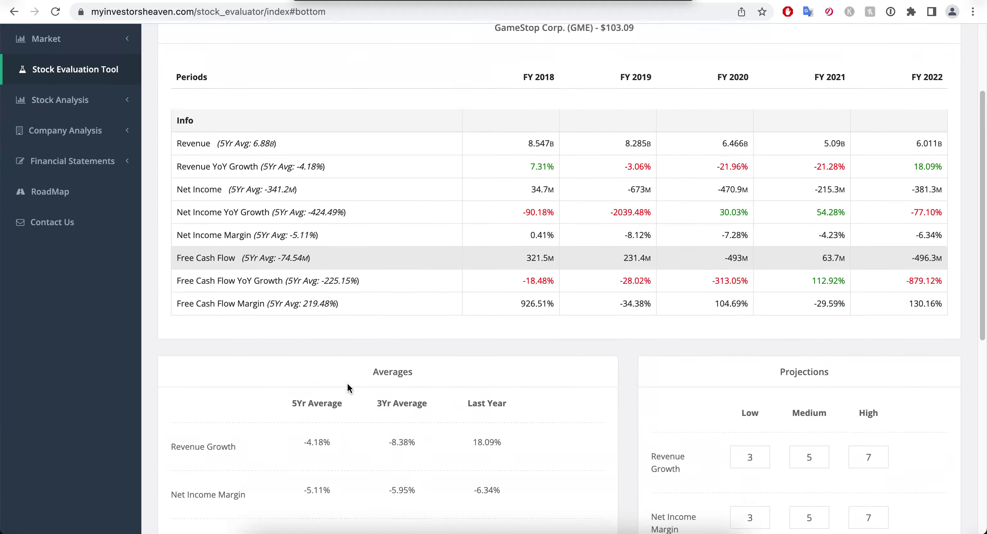
scroll(347, 382, "down", 5)
scroll(347, 381, "up", 3)
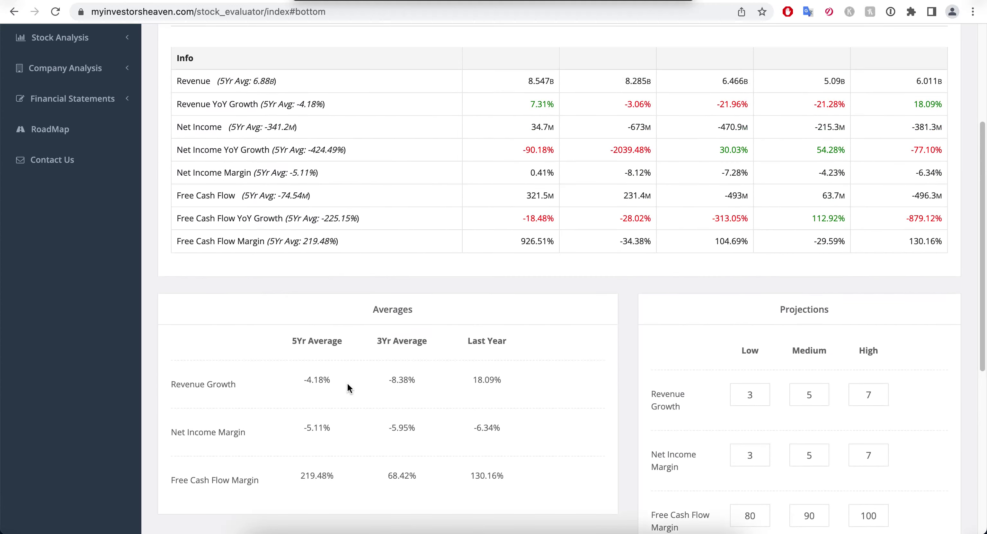
scroll(348, 382, "up", 5)
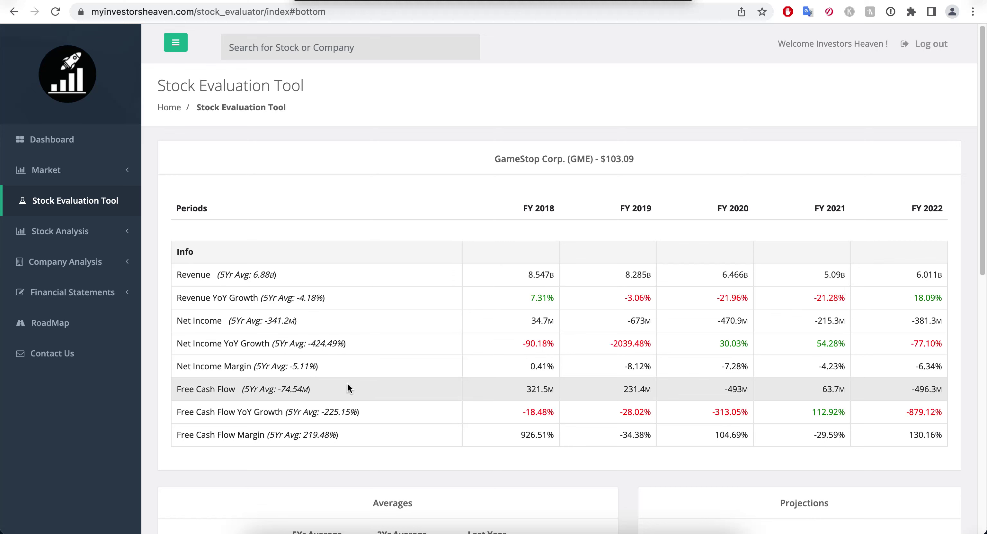
left_click(78, 231)
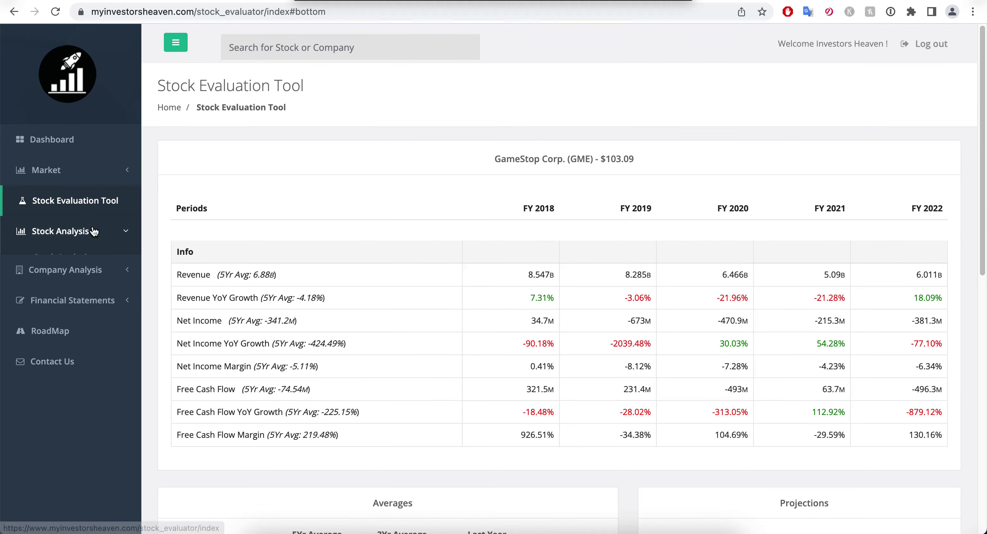
left_click(80, 256)
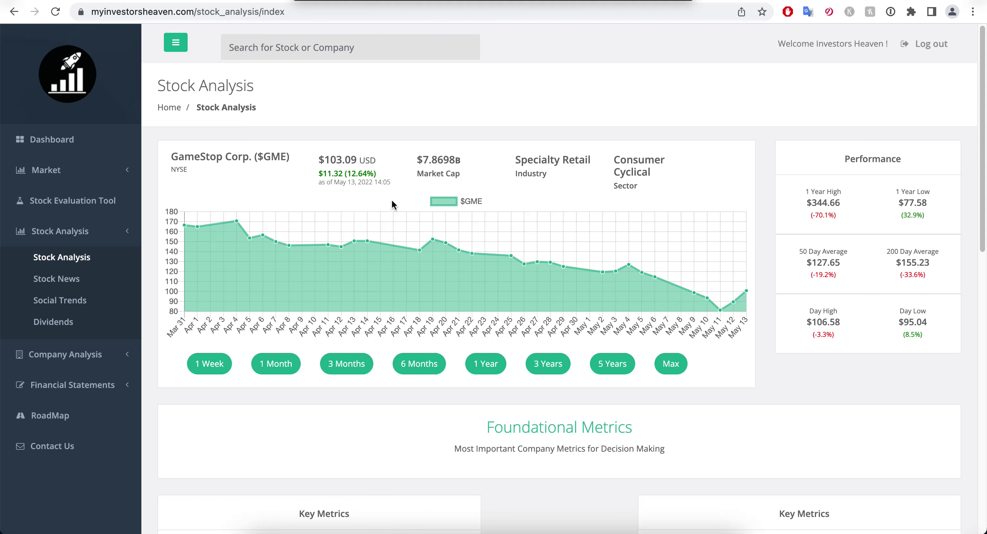
View the dashboard's market indices and top movers, and open GameStop's Social Trends for Stocktwits and Twitter.
left_click(52, 139)
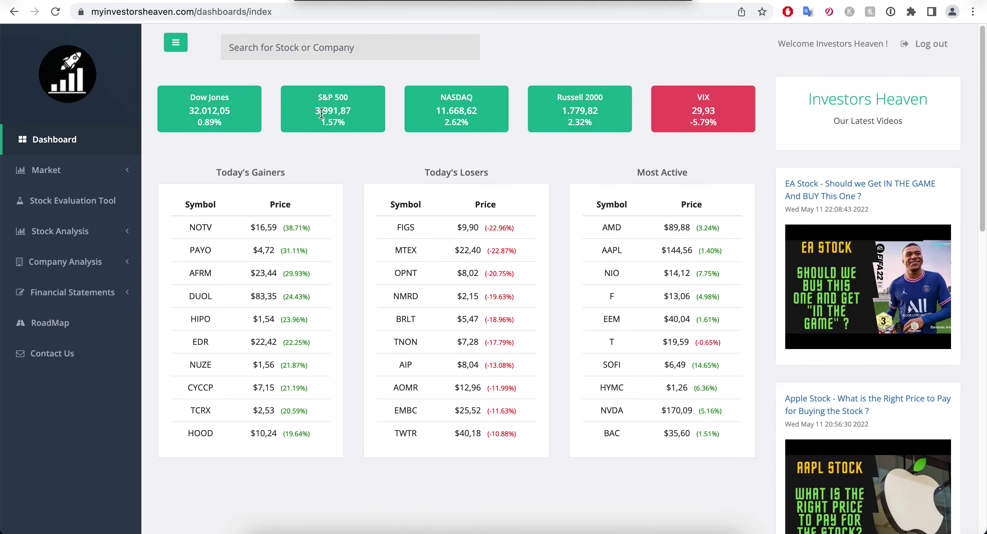
left_click(81, 237)
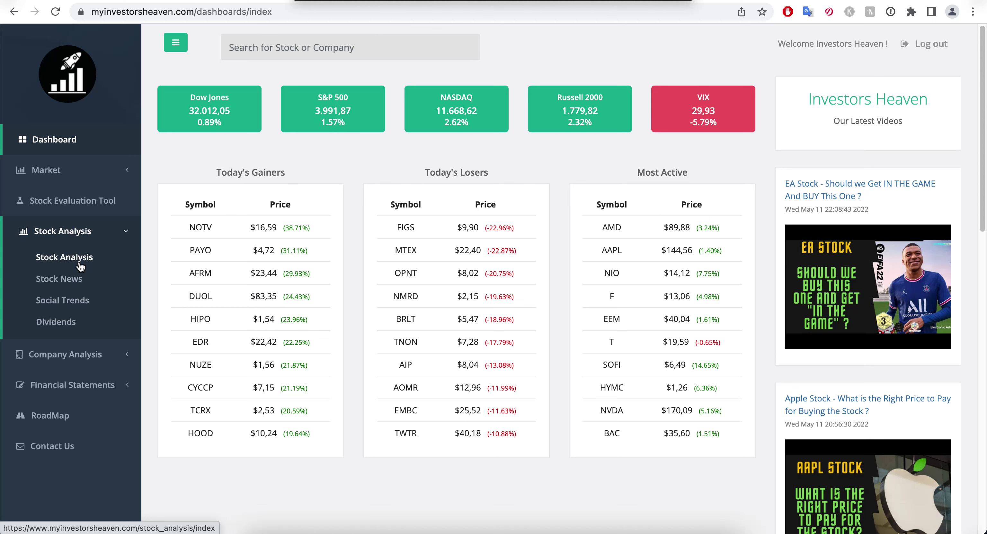
left_click(73, 300)
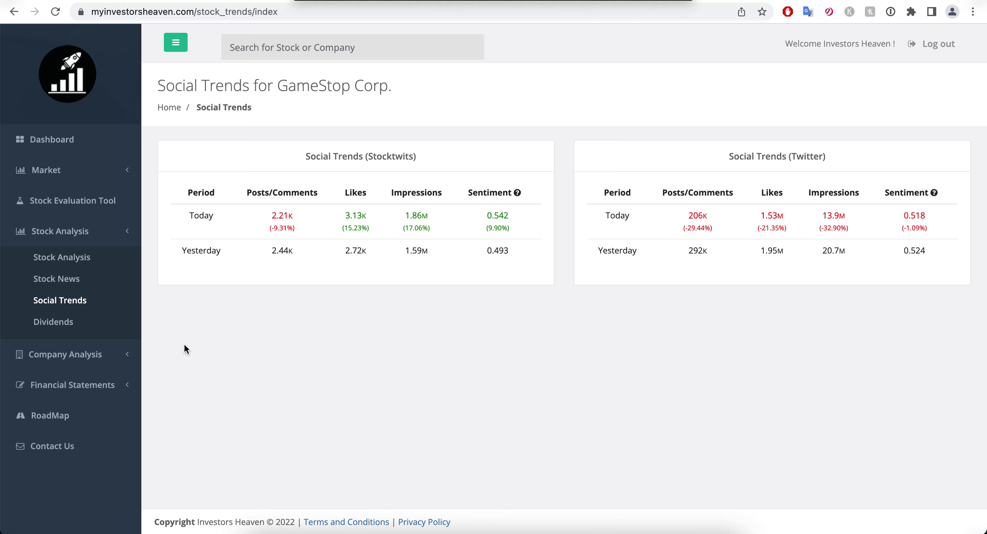
Open the Market News page.
left_click(73, 179)
left_click(66, 195)
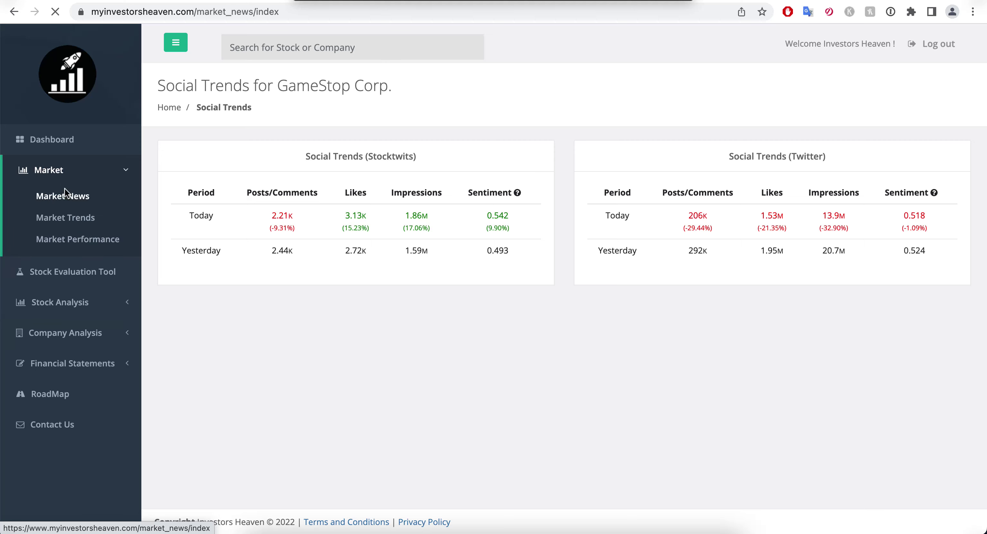